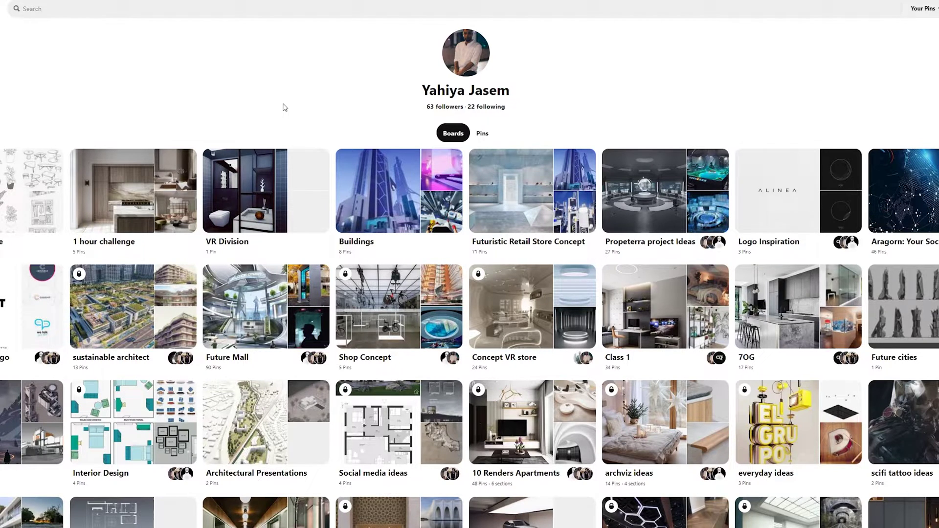
Browse the Pinterest boards and look through the interior design pins collected in the Class 1 board.
{"action": "scroll", "coordinate": [312, 116], "scroll_direction": "down", "scroll_amount": 2}
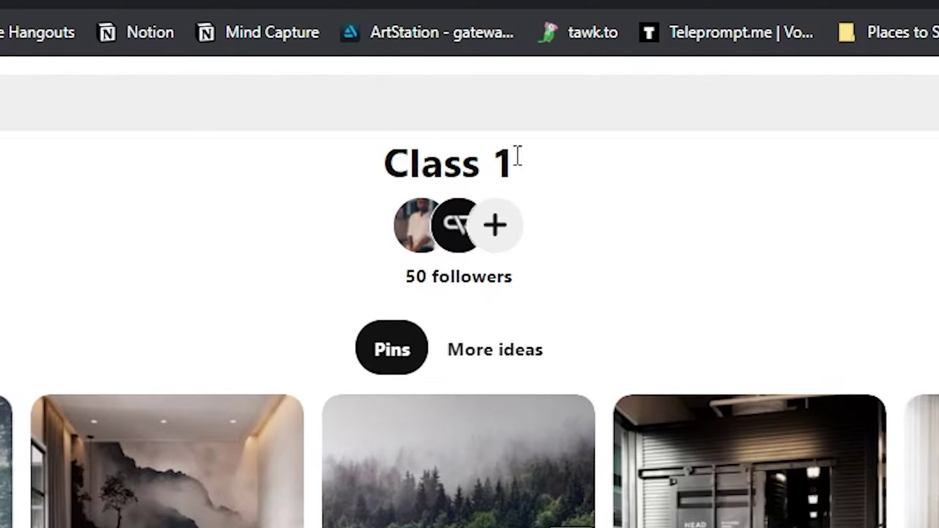
{"action": "scroll", "coordinate": [615, 152], "scroll_direction": "down", "scroll_amount": 3}
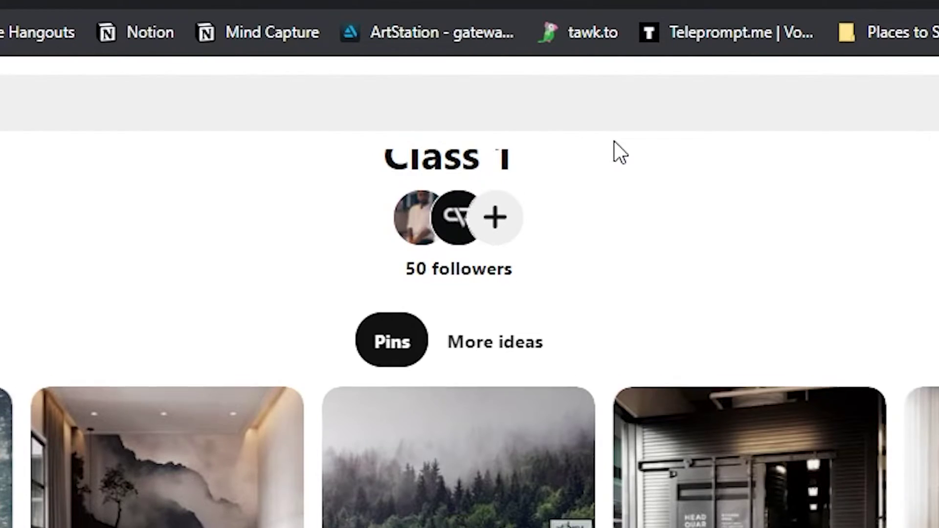
{"action": "scroll", "coordinate": [928, 342], "scroll_direction": "down", "scroll_amount": 3}
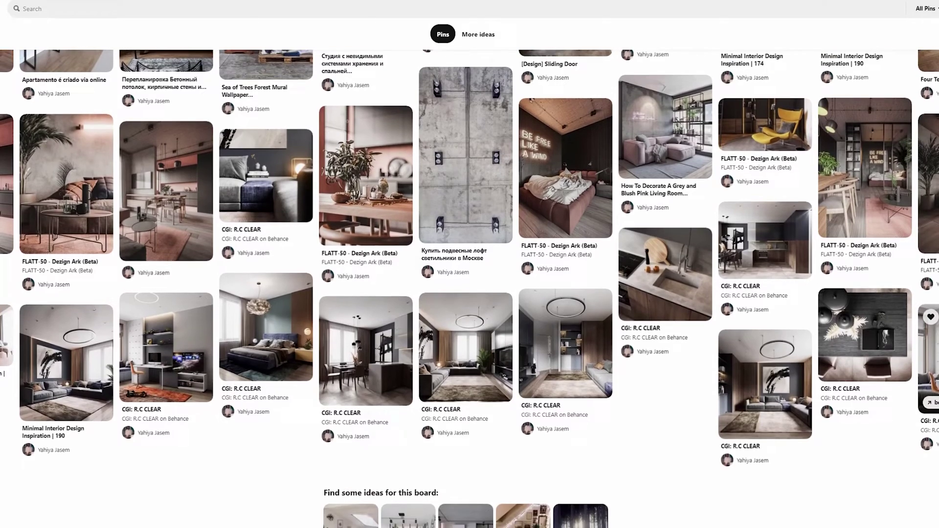
{"action": "scroll", "coordinate": [928, 343], "scroll_direction": "up", "scroll_amount": 2}
{"action": "scroll", "coordinate": [625, 316], "scroll_direction": "up", "scroll_amount": 2}
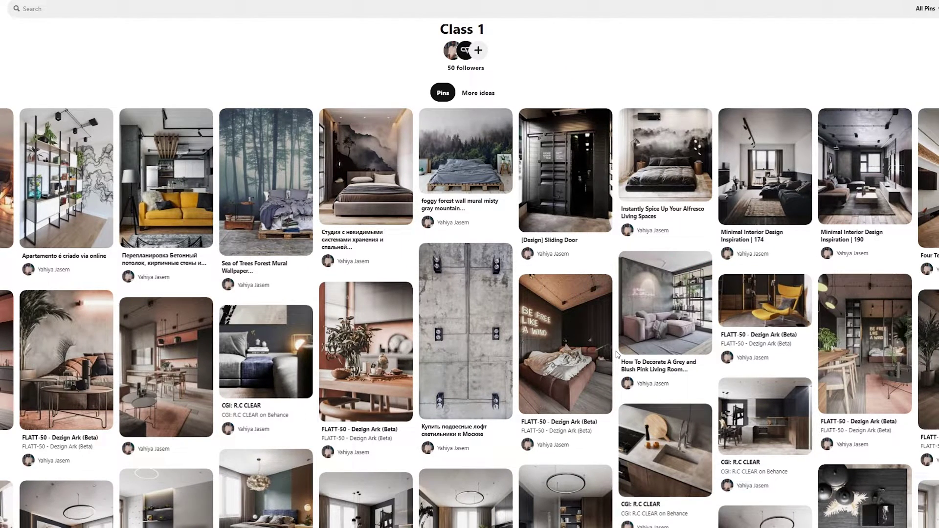
{"action": "scroll", "coordinate": [617, 355], "scroll_direction": "down", "scroll_amount": 1}
{"action": "scroll", "coordinate": [636, 274], "scroll_direction": "up", "scroll_amount": 1}
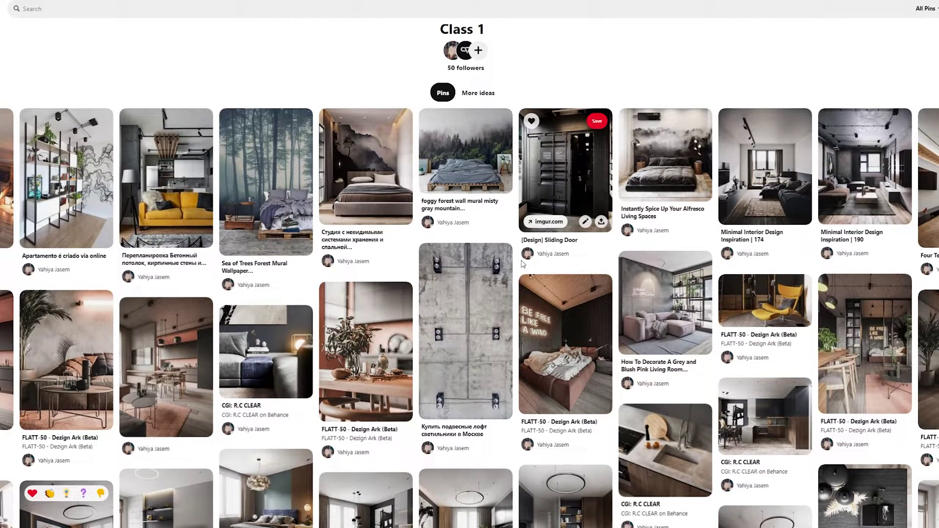
{"action": "scroll", "coordinate": [528, 273], "scroll_direction": "down", "scroll_amount": 1}
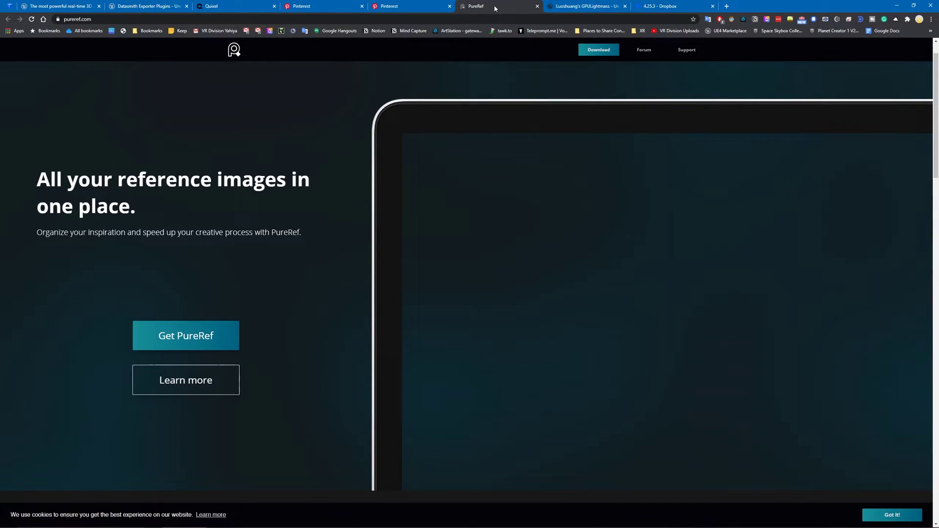
Switch to the PureRef website and read through its description and feature sections.
{"action": "scroll", "coordinate": [295, 191], "scroll_direction": "down", "scroll_amount": 3}
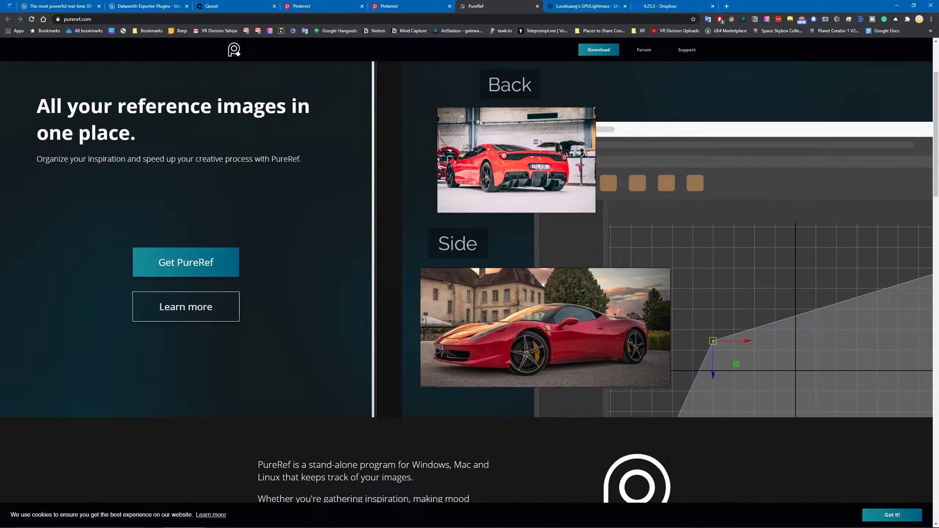
{"action": "scroll", "coordinate": [295, 195], "scroll_direction": "down", "scroll_amount": 5}
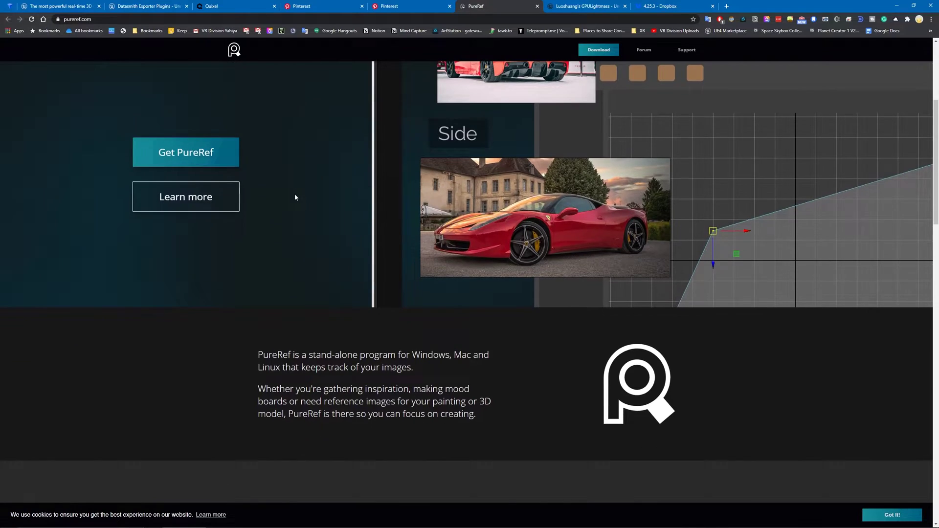
{"action": "scroll", "coordinate": [287, 203], "scroll_direction": "down", "scroll_amount": 4}
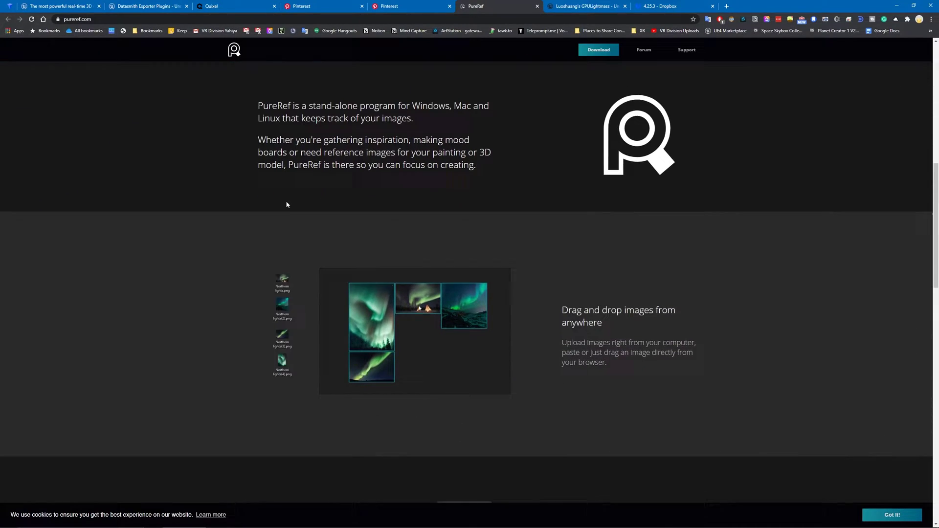
{"action": "scroll", "coordinate": [288, 207], "scroll_direction": "down", "scroll_amount": 2}
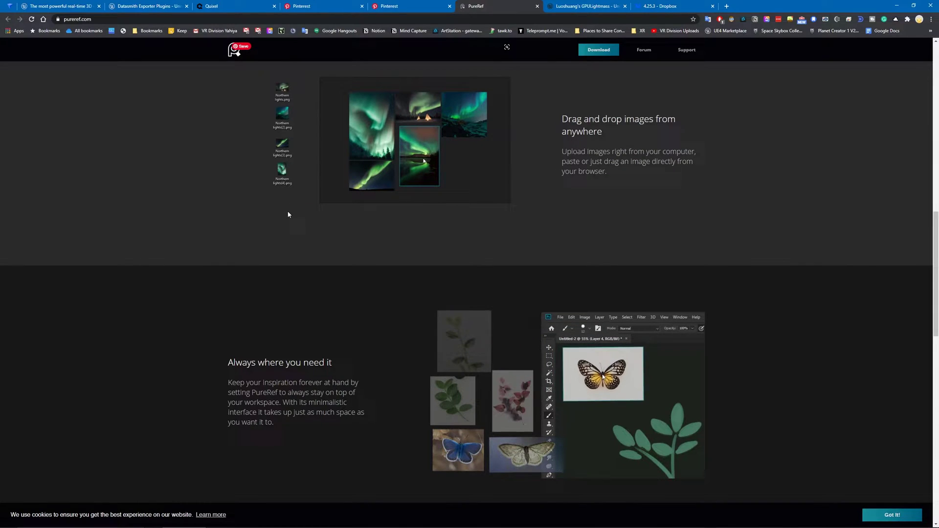
{"action": "scroll", "coordinate": [289, 214], "scroll_direction": "down", "scroll_amount": 7}
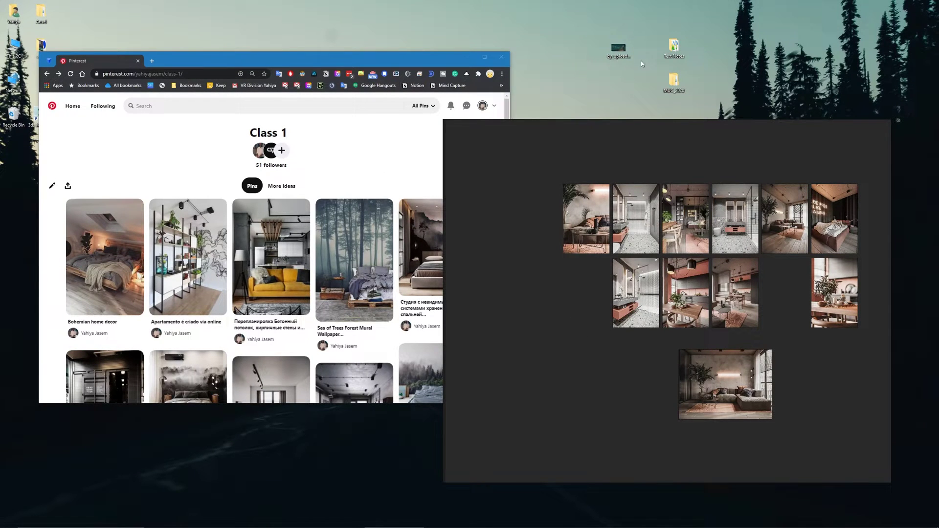
Switch to the PureRef canvas and add the night petrol-station image from the desktop to it, beside the interior images.
{"action": "left_click_drag", "start_coordinate": [613, 62], "coordinate": [648, 279]}
{"action": "scroll", "coordinate": [648, 280], "scroll_direction": "down", "scroll_amount": 3}
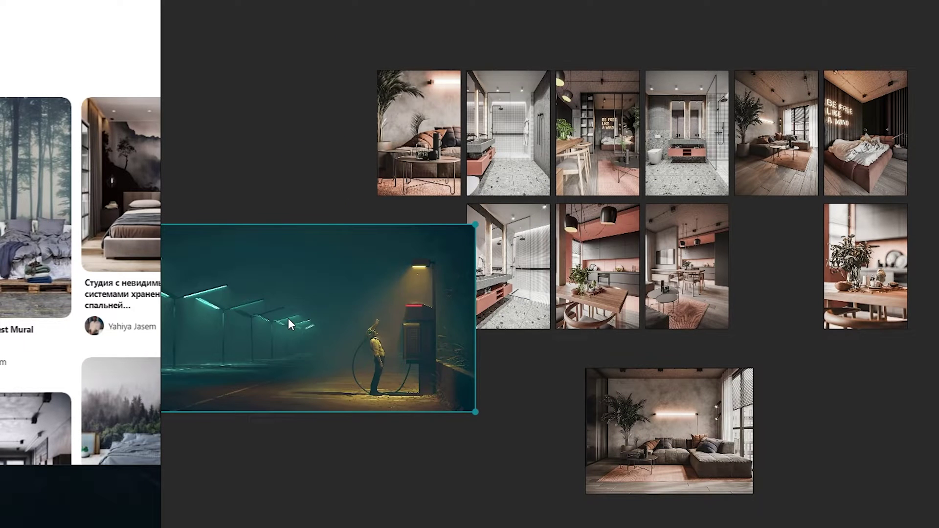
{"action": "left_click_drag", "start_coordinate": [532, 248], "coordinate": [530, 281]}
{"action": "left_click_drag", "start_coordinate": [638, 177], "coordinate": [661, 172]}
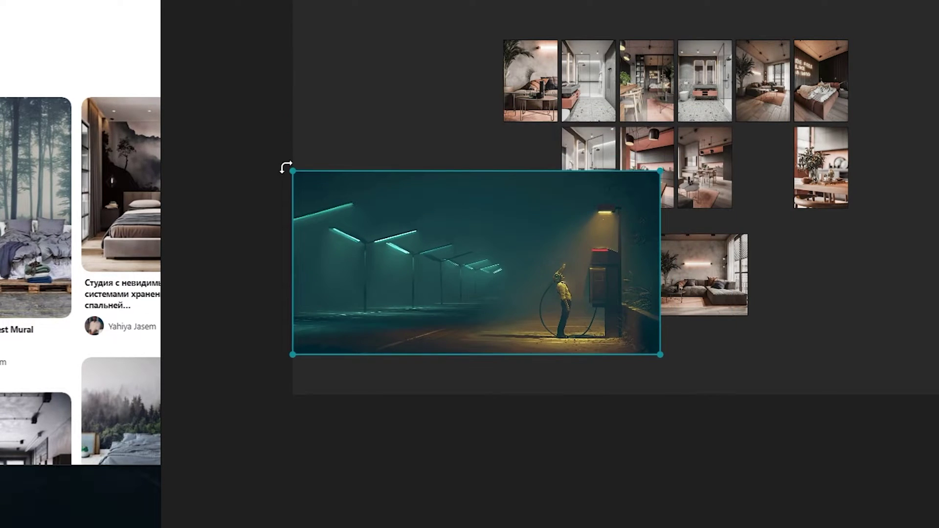
Try transforming the petrol-station image from its corner, undo that, and place the image below the interior images.
{"action": "left_click_drag", "start_coordinate": [285, 166], "coordinate": [416, 49]}
{"action": "key", "text": "ctrl+z"}
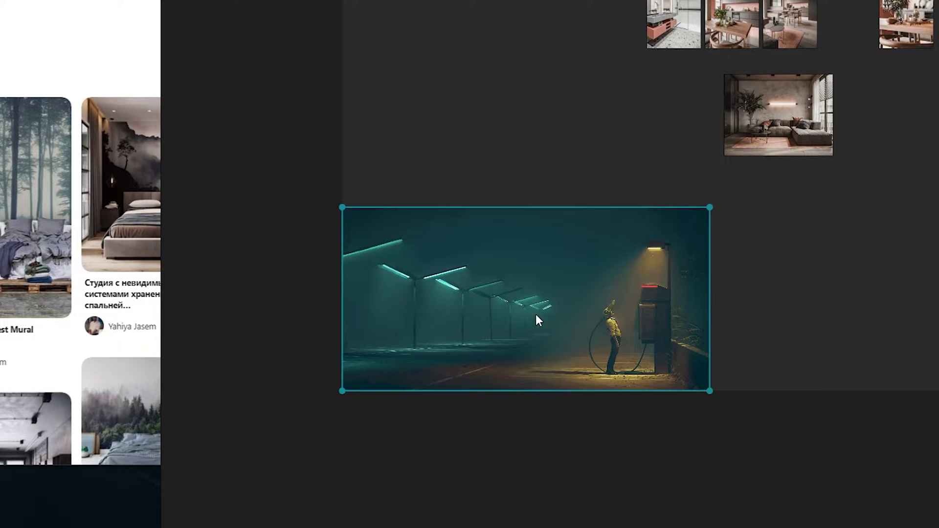
{"action": "left_click_drag", "start_coordinate": [536, 316], "coordinate": [559, 279]}
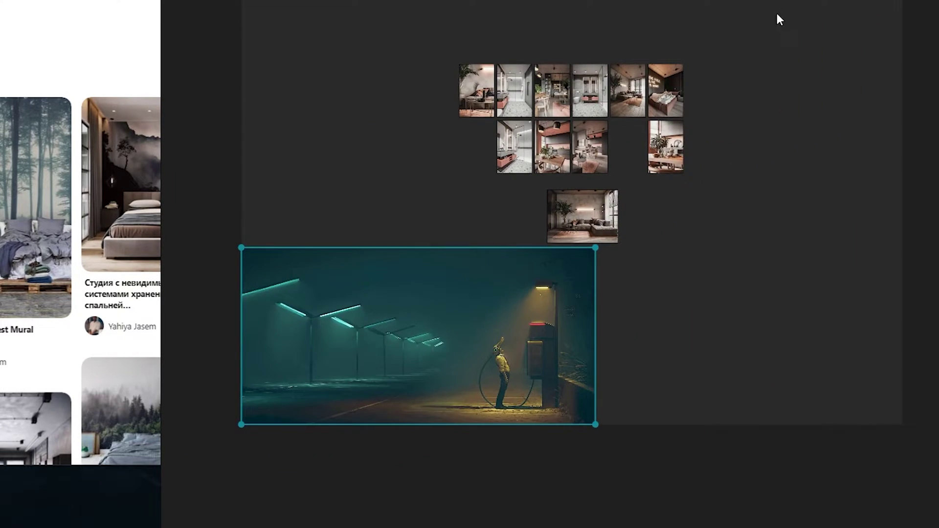
Try normalizing all the images on the canvas by scale, then undo it.
{"action": "left_click_drag", "start_coordinate": [781, 2], "coordinate": [249, 488]}
{"action": "right_click", "coordinate": [466, 294]}
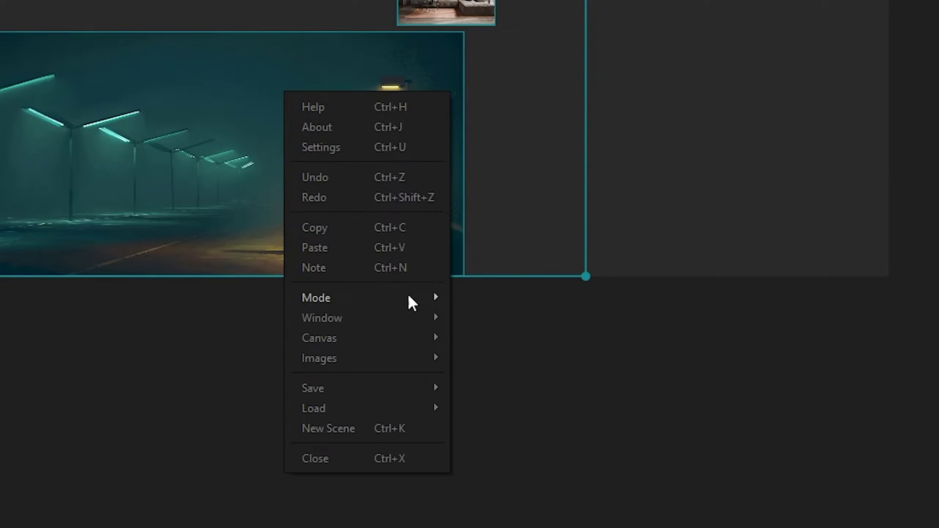
{"action": "mouse_move", "coordinate": [361, 352]}
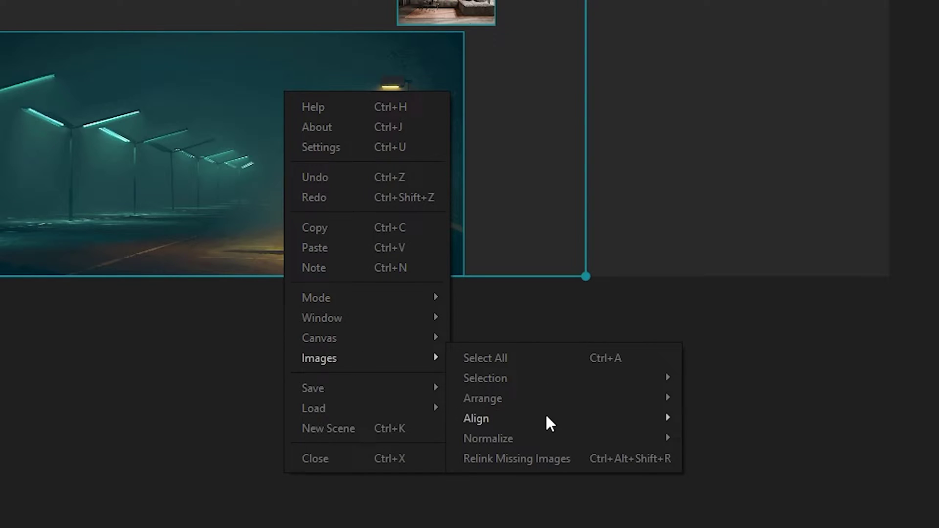
{"action": "mouse_move", "coordinate": [543, 440]}
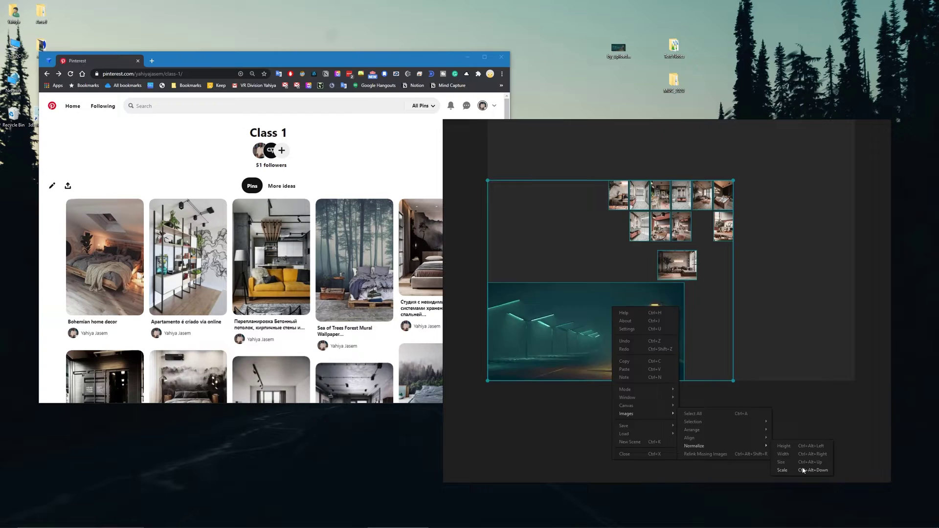
{"action": "left_click", "coordinate": [803, 471]}
{"action": "right_click", "coordinate": [600, 336]}
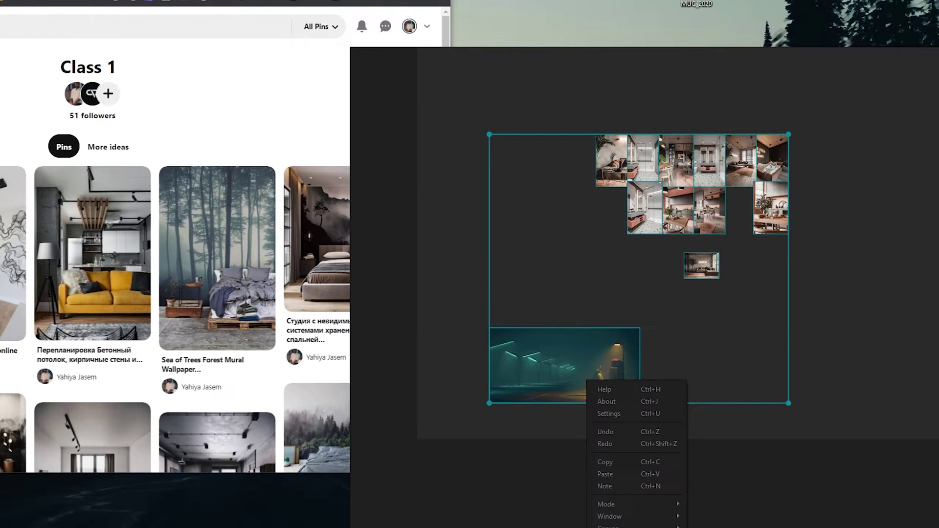
{"action": "key", "text": "ctrl+z"}
Bring the images to a similar size and move the petrol-station image beside the group of interior images.
{"action": "scroll", "coordinate": [605, 306], "scroll_direction": "up", "scroll_amount": 2}
{"action": "left_click_drag", "start_coordinate": [579, 372], "coordinate": [525, 409]}
{"action": "left_click", "coordinate": [621, 393]}
{"action": "left_click_drag", "start_coordinate": [485, 443], "coordinate": [509, 225]}
{"action": "scroll", "coordinate": [663, 74], "scroll_direction": "up", "scroll_amount": 3}
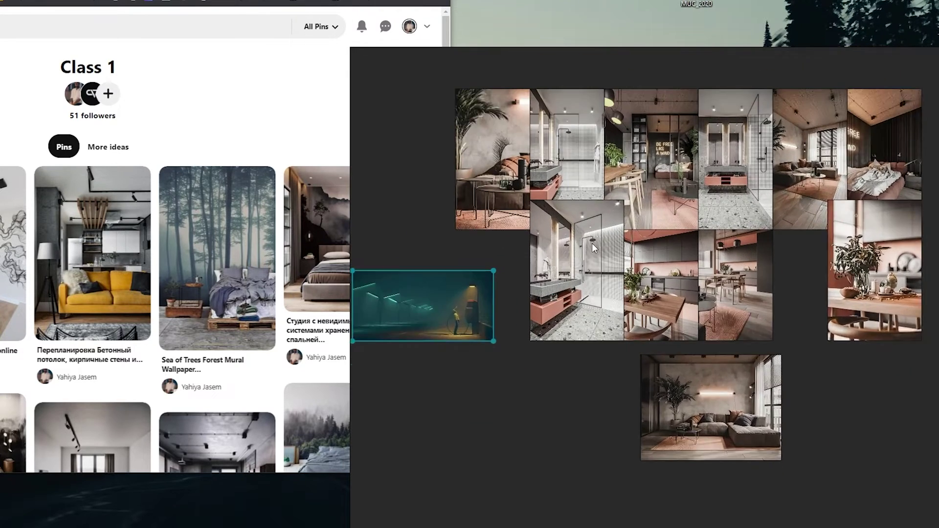
{"action": "scroll", "coordinate": [677, 245], "scroll_direction": "down", "scroll_amount": 2}
{"action": "left_click_drag", "start_coordinate": [563, 293], "coordinate": [496, 293]}
Move several interior images one by one into a loose, overlapping cluster near the petrol-station image.
{"action": "left_click_drag", "start_coordinate": [893, 112], "coordinate": [352, 429]}
{"action": "left_click_drag", "start_coordinate": [555, 359], "coordinate": [682, 296]}
{"action": "left_click", "coordinate": [687, 298]}
{"action": "left_click_drag", "start_coordinate": [710, 220], "coordinate": [601, 235]}
{"action": "left_click_drag", "start_coordinate": [712, 148], "coordinate": [625, 217]}
{"action": "left_click_drag", "start_coordinate": [778, 129], "coordinate": [644, 207]}
{"action": "left_click_drag", "start_coordinate": [774, 220], "coordinate": [597, 230]}
{"action": "left_click_drag", "start_coordinate": [753, 318], "coordinate": [664, 299]}
{"action": "left_click", "coordinate": [863, 238]}
{"action": "left_click", "coordinate": [675, 313]}
{"action": "left_click", "coordinate": [528, 389]}
Add the mountain-mural bedroom, yellow-sofa apartment and Bohemian home decor pins from the Class 1 board to the reference canvas.
{"action": "left_click_drag", "start_coordinate": [332, 230], "coordinate": [760, 327]}
{"action": "left_click_drag", "start_coordinate": [92, 240], "coordinate": [763, 406]}
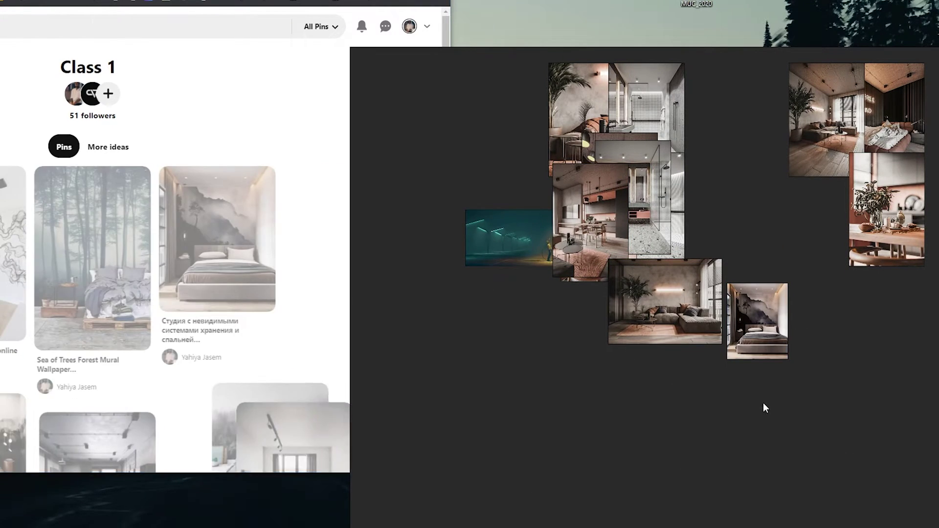
{"action": "left_click_drag", "start_coordinate": [12, 245], "coordinate": [499, 421]}
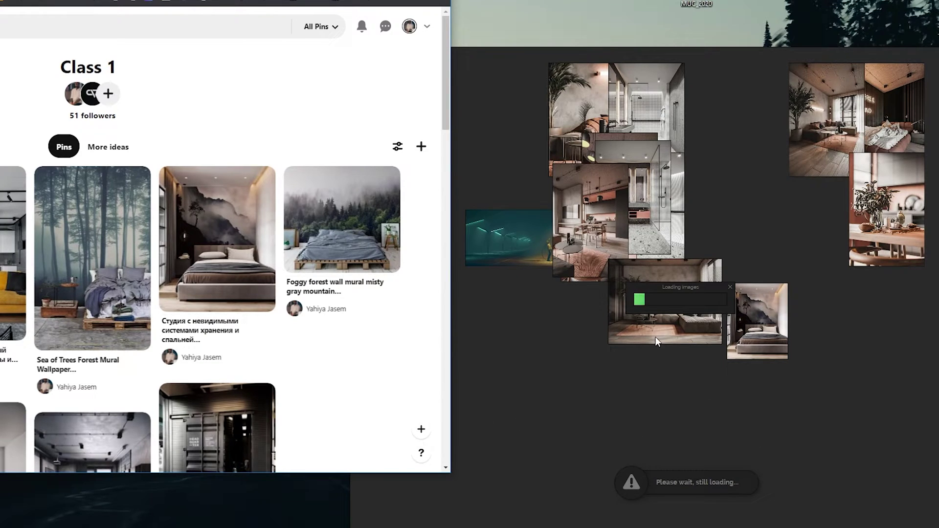
{"action": "left_click_drag", "start_coordinate": [744, 372], "coordinate": [776, 327]}
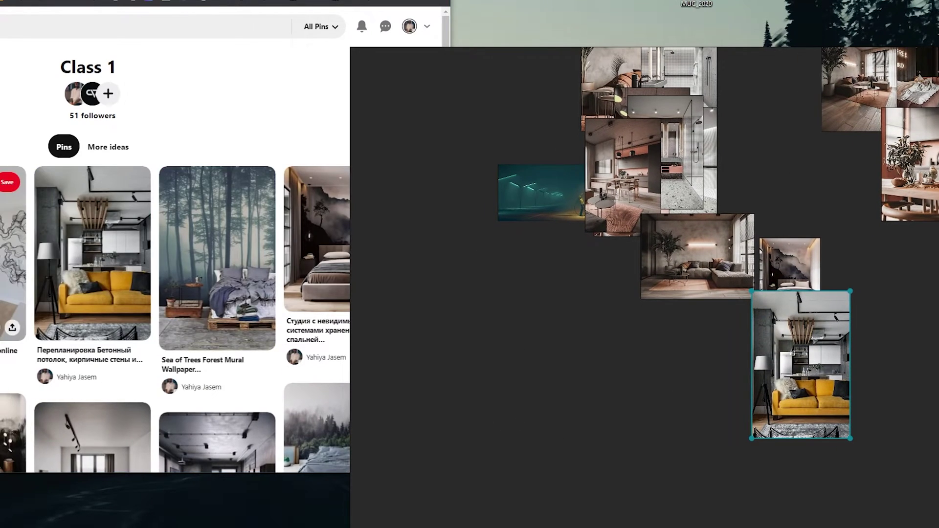
{"action": "left_click_drag", "start_coordinate": [7, 284], "coordinate": [636, 347]}
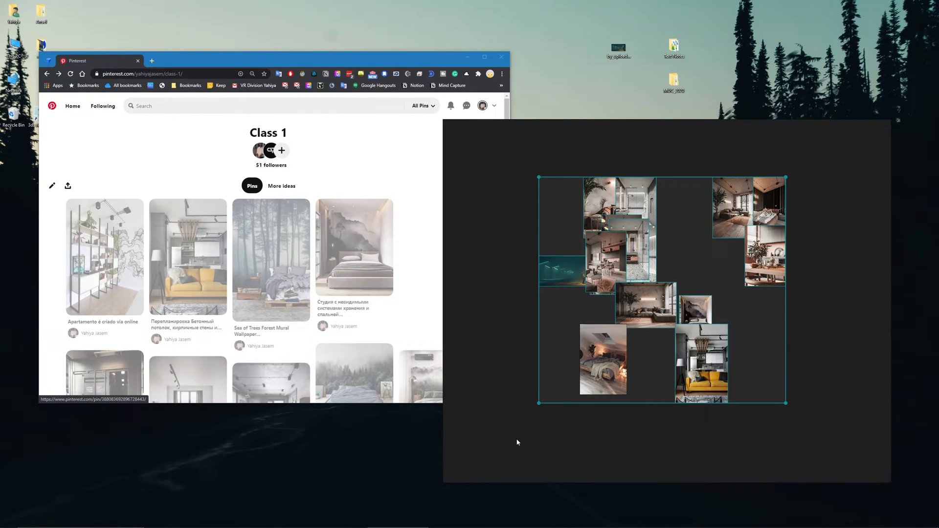
Pack the reference images into a compact layout, then pack them again with the Bohemian bedroom image included.
{"action": "key", "text": "ctrl+p"}
{"action": "left_click", "coordinate": [516, 444]}
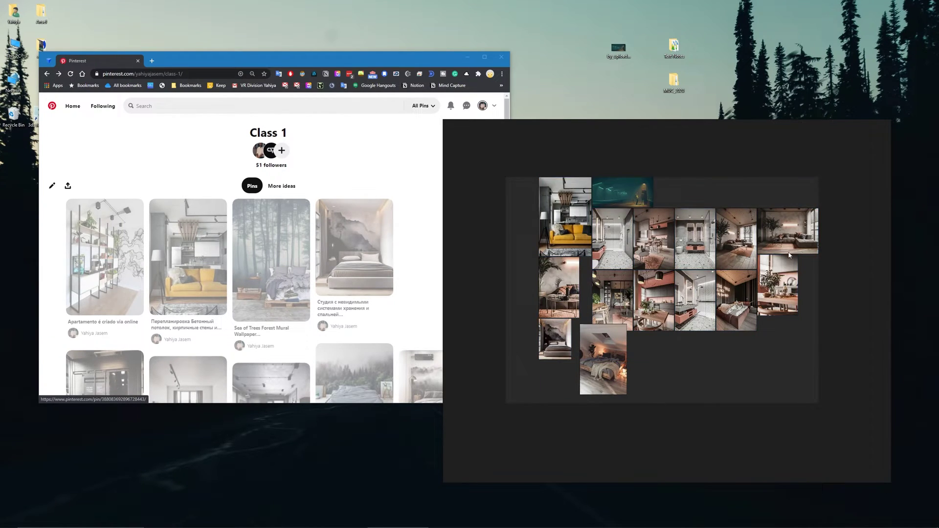
{"action": "left_click_drag", "start_coordinate": [845, 167], "coordinate": [524, 455]}
{"action": "key", "text": "ctrl+p"}
Open the Help window, read the basic controls for moving, selecting and zooming, and close it.
{"action": "right_click", "coordinate": [683, 279]}
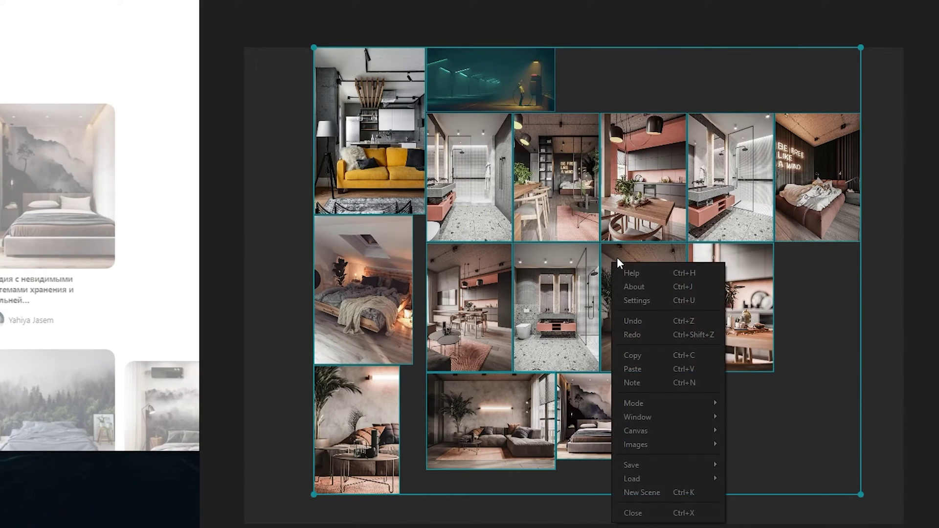
{"action": "left_click", "coordinate": [650, 267]}
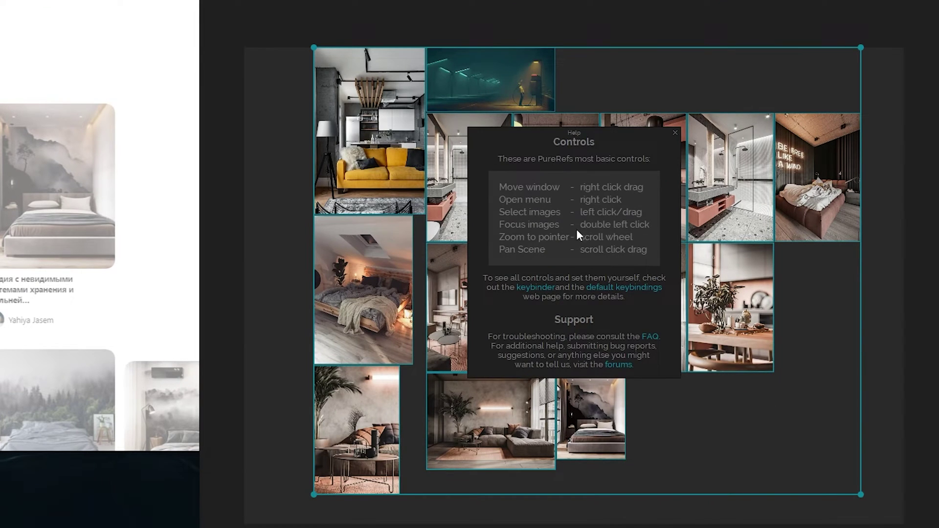
{"action": "left_click", "coordinate": [675, 129]}
{"action": "scroll", "coordinate": [535, 278], "scroll_direction": "down", "scroll_amount": 5}
{"action": "scroll", "coordinate": [524, 287], "scroll_direction": "up", "scroll_amount": 8}
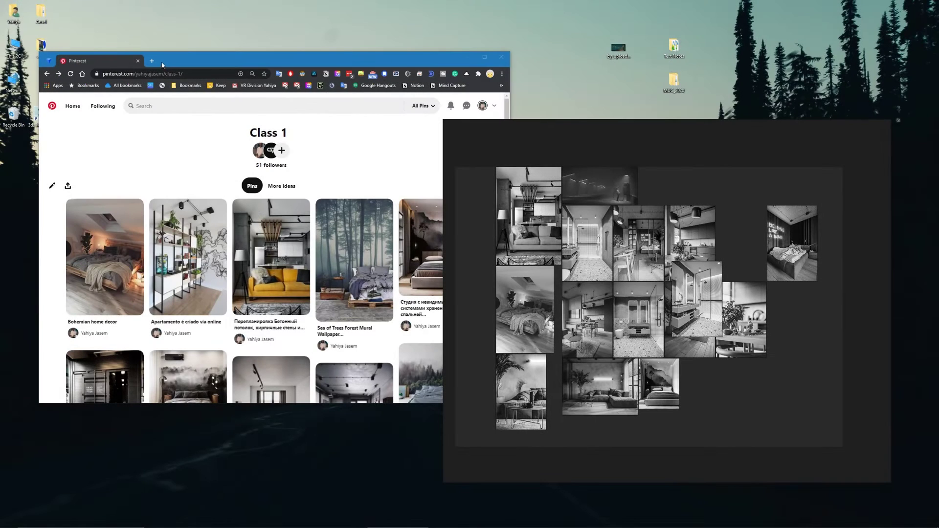
Open google.com in a new browser tab, go to Google Images, and return to the Class 1 board.
{"action": "left_click", "coordinate": [186, 96]}
{"action": "left_click", "coordinate": [151, 61]}
{"action": "type", "text": "google.com"}
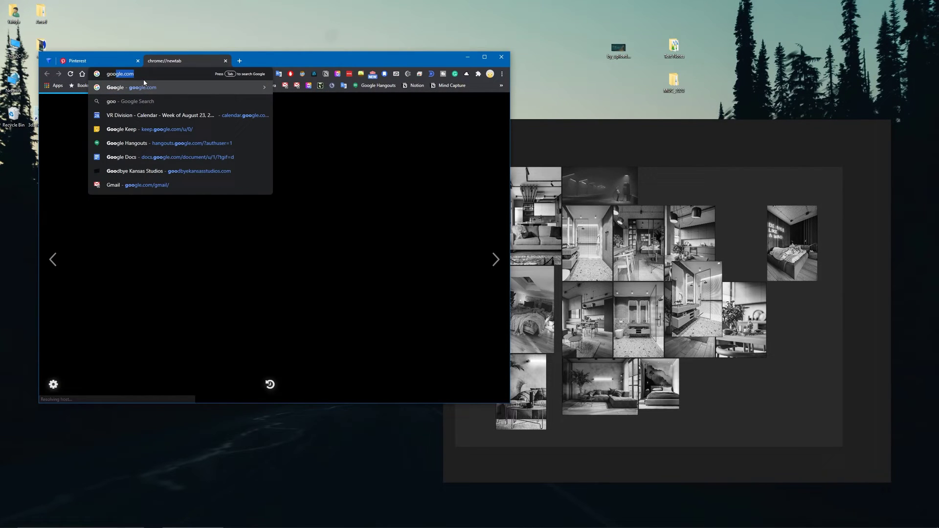
{"action": "key", "text": "Return"}
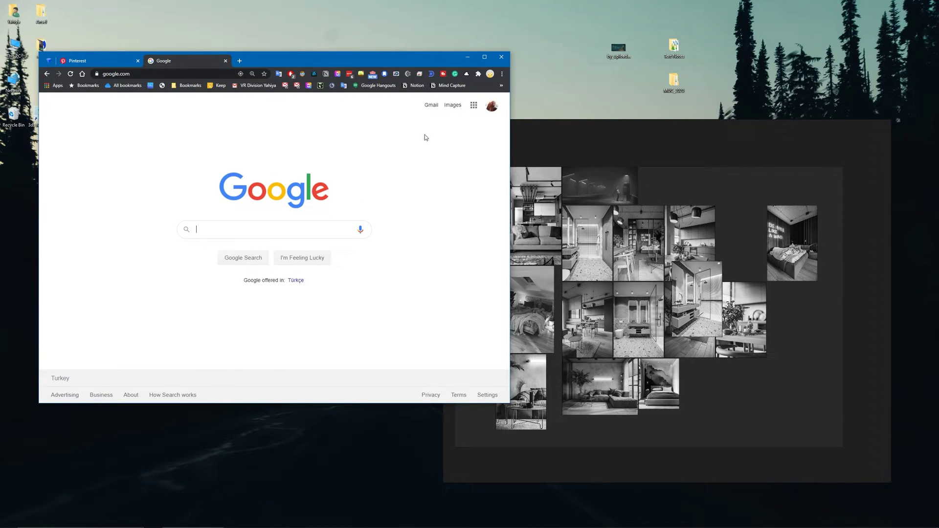
{"action": "left_click", "coordinate": [460, 108]}
{"action": "left_click", "coordinate": [103, 61]}
{"action": "scroll", "coordinate": [408, 279], "scroll_direction": "down", "scroll_amount": 3}
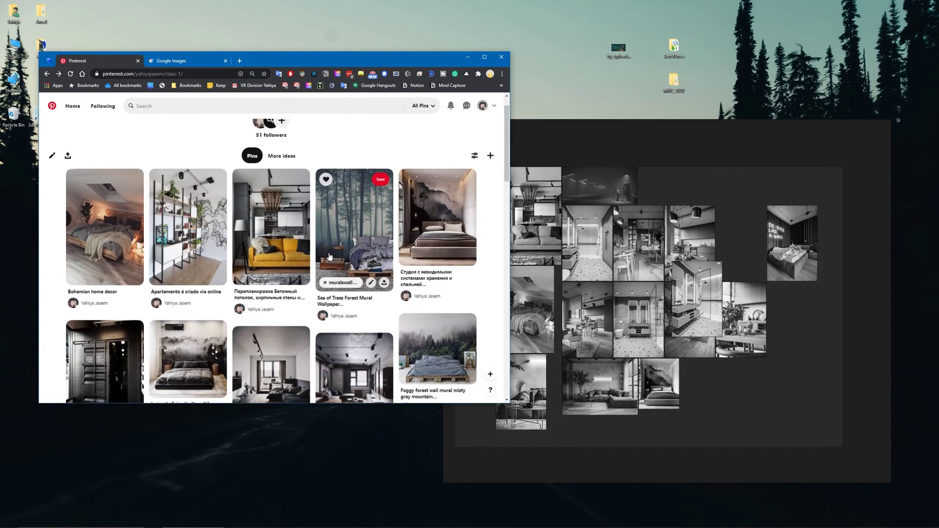
Move the plant and dining-table image to a different spot on the PureRef canvas.
{"action": "left_click", "coordinate": [744, 321]}
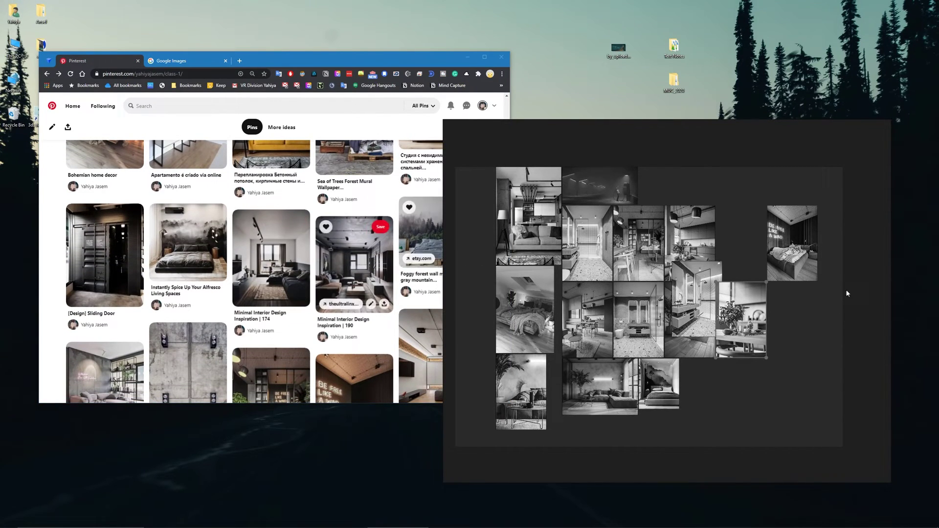
{"action": "left_click_drag", "start_coordinate": [742, 346], "coordinate": [701, 267]}
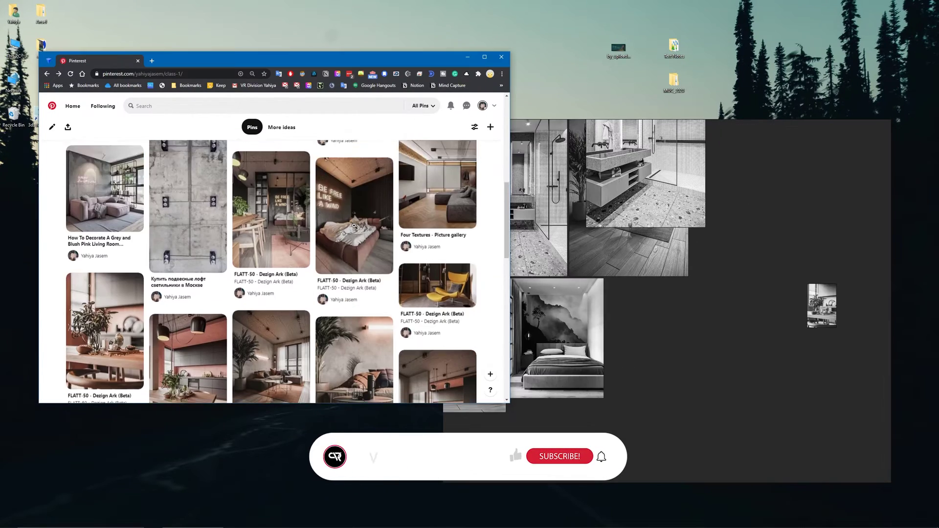
Copy the image address of the FLATT-50 living-room pin with the large plant and corner sofa on the Class 1 board.
{"action": "scroll", "coordinate": [273, 295], "scroll_direction": "down", "scroll_amount": 2}
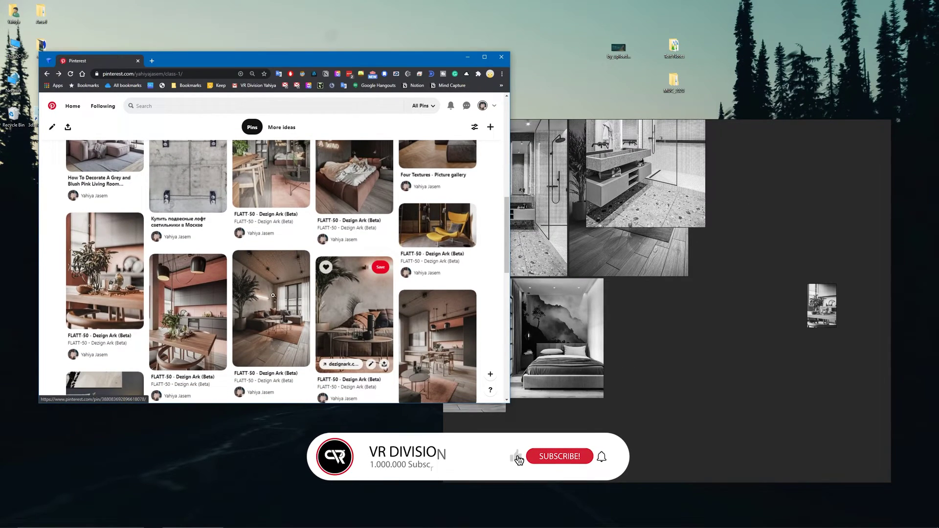
{"action": "scroll", "coordinate": [273, 295], "scroll_direction": "up", "scroll_amount": 1}
{"action": "right_click", "coordinate": [271, 342]}
{"action": "left_click", "coordinate": [313, 430]}
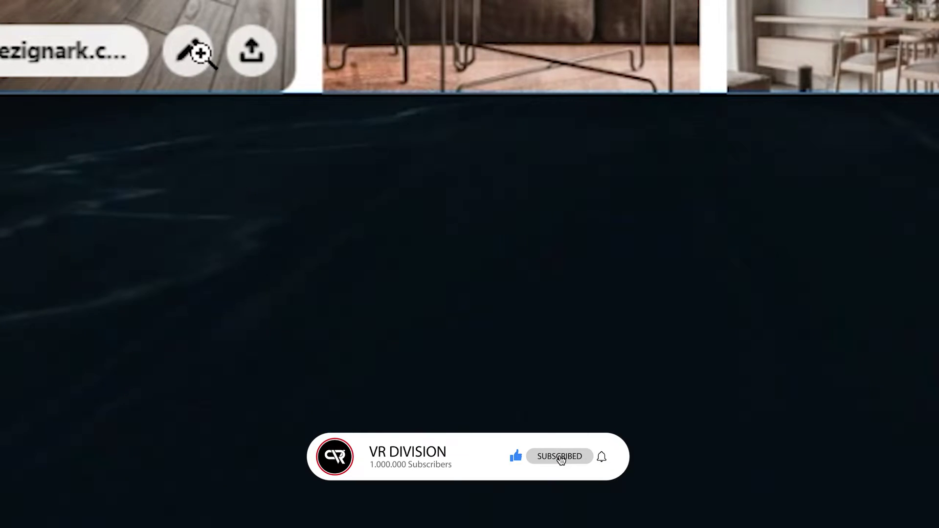
Load google.com in a new browser tab and switch to Google Images.
{"action": "key", "text": "ctrl+t"}
{"action": "type", "text": "google.com"}
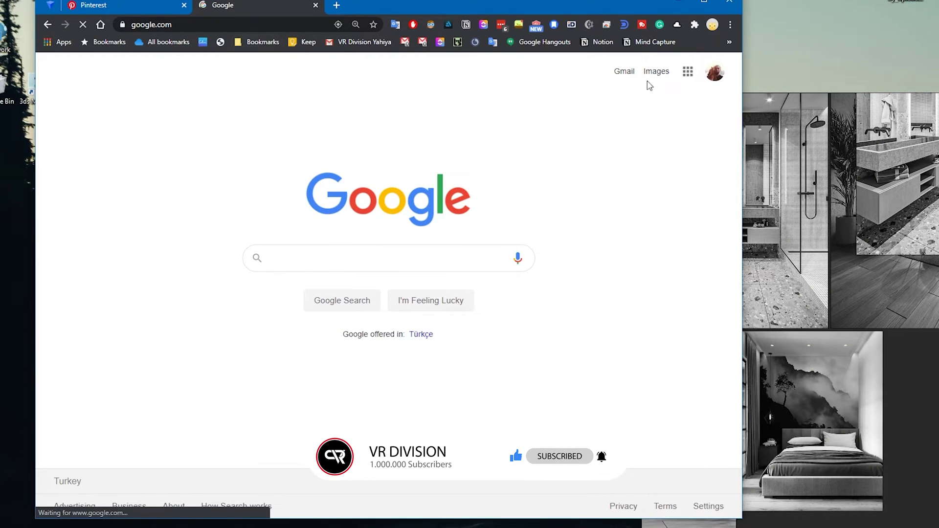
{"action": "left_click", "coordinate": [661, 74]}
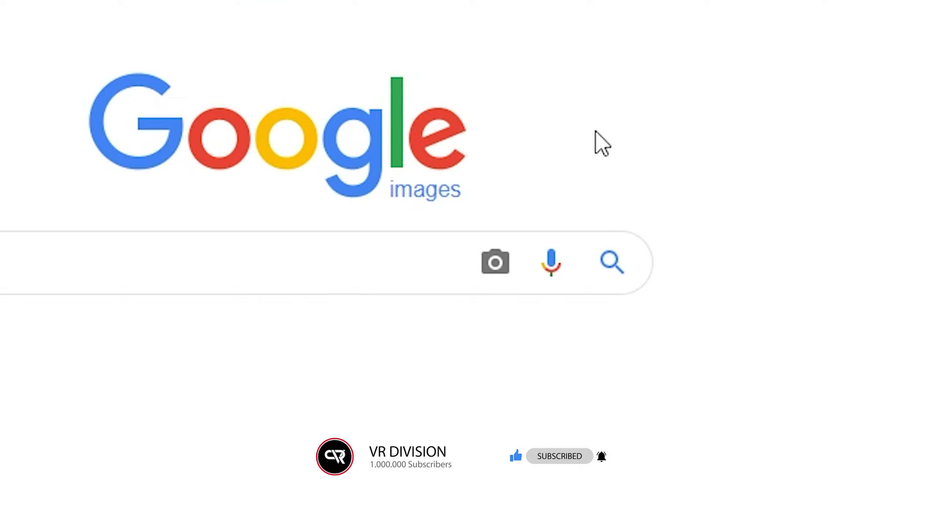
Run a Google search by image using the copied image URL and show all sizes of the matched image.
{"action": "left_click", "coordinate": [495, 264]}
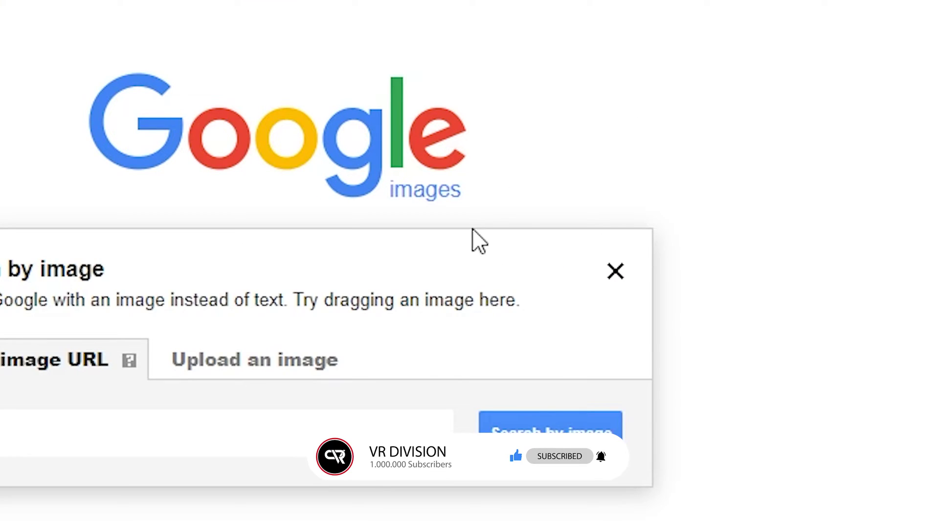
{"action": "left_click", "coordinate": [254, 359]}
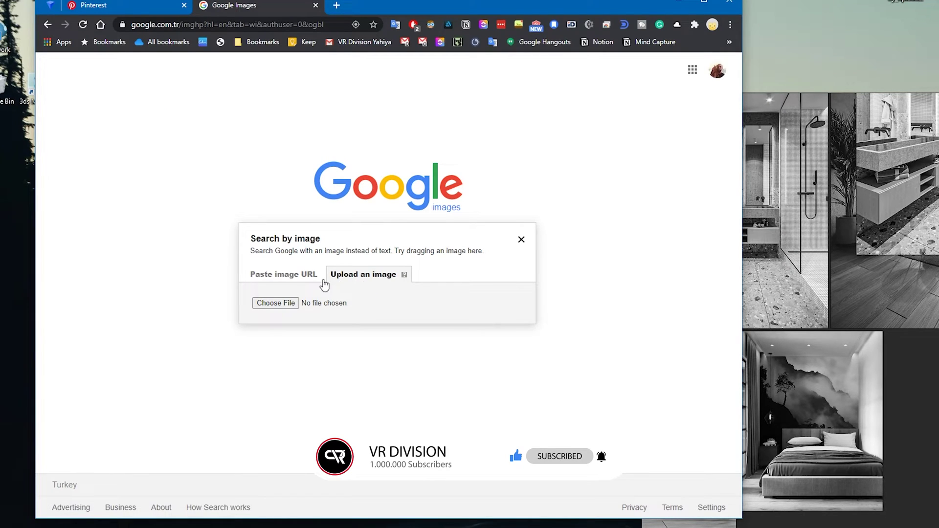
{"action": "left_click", "coordinate": [322, 280]}
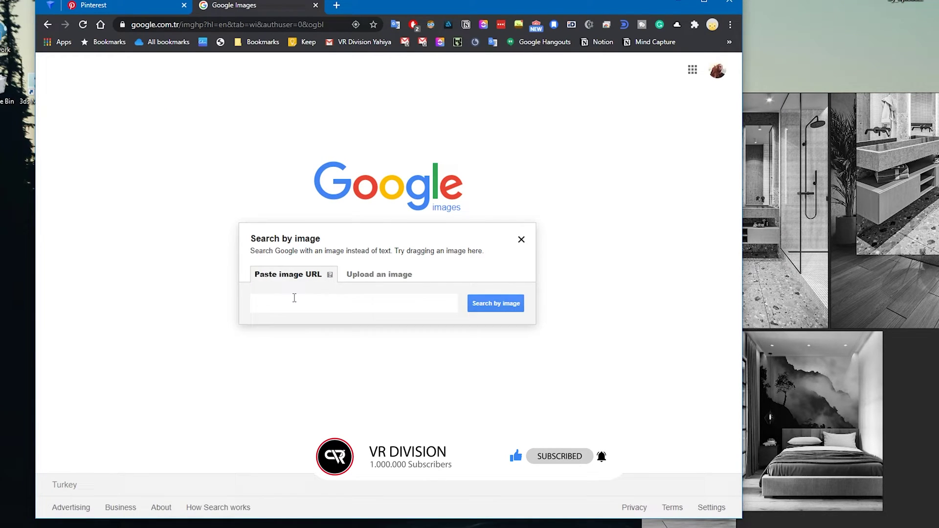
{"action": "key", "text": "ctrl+v"}
{"action": "left_click", "coordinate": [503, 306]}
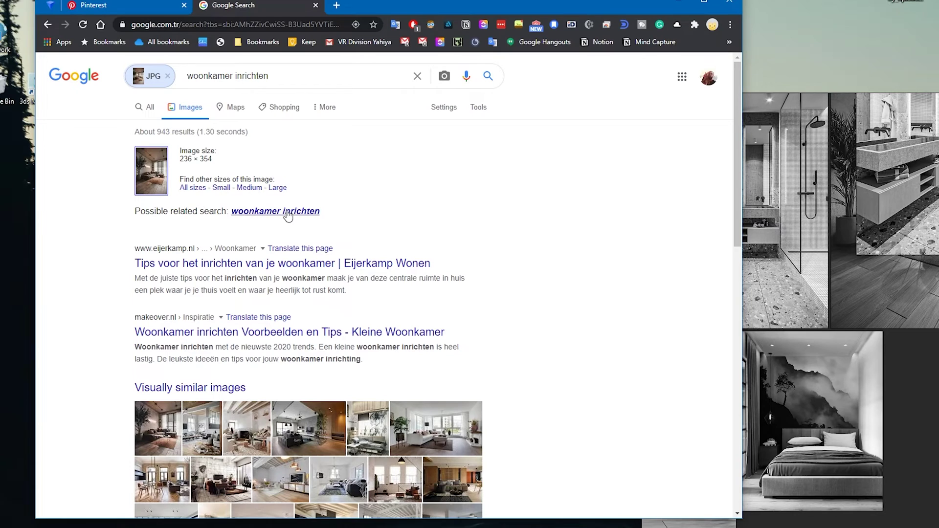
{"action": "left_click", "coordinate": [184, 188]}
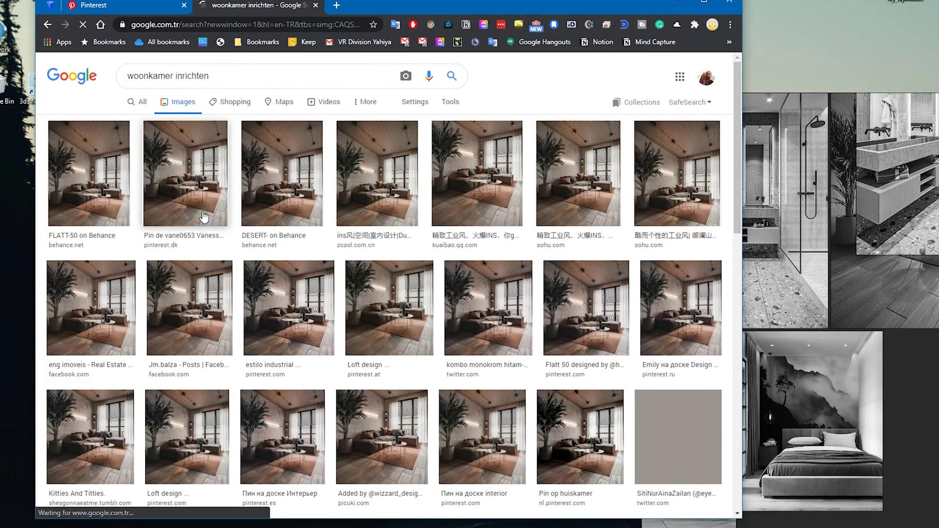
Open the FLATT-50 on Behance result and look through the project's interior images.
{"action": "left_click", "coordinate": [98, 216]}
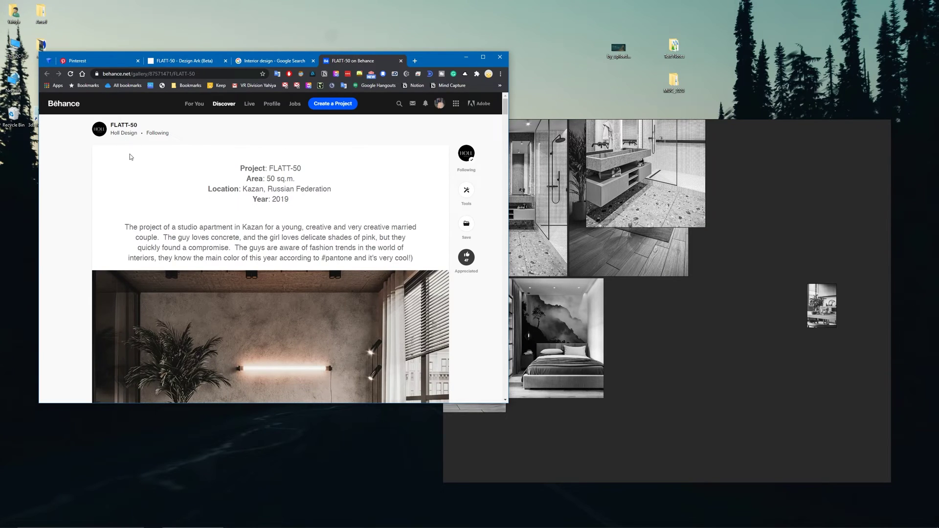
{"action": "scroll", "coordinate": [130, 157], "scroll_direction": "down", "scroll_amount": 7}
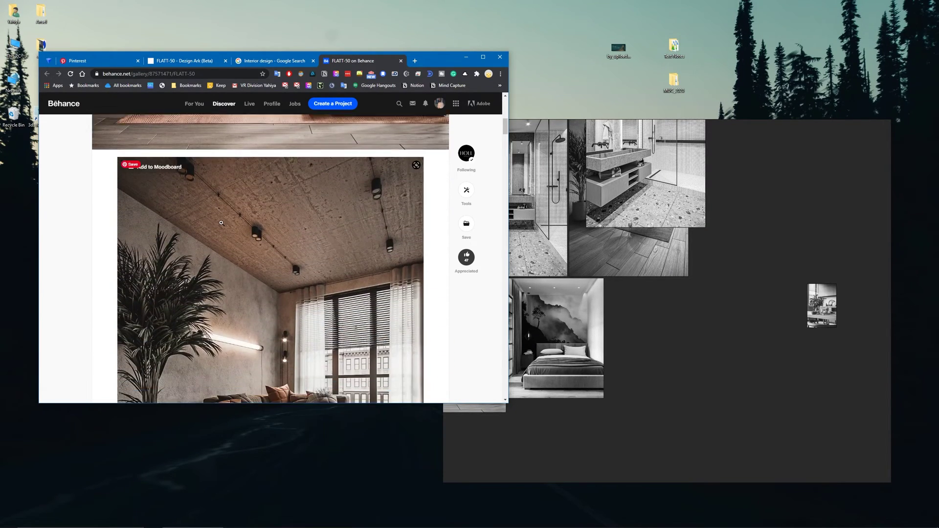
{"action": "scroll", "coordinate": [221, 222], "scroll_direction": "down", "scroll_amount": 12}
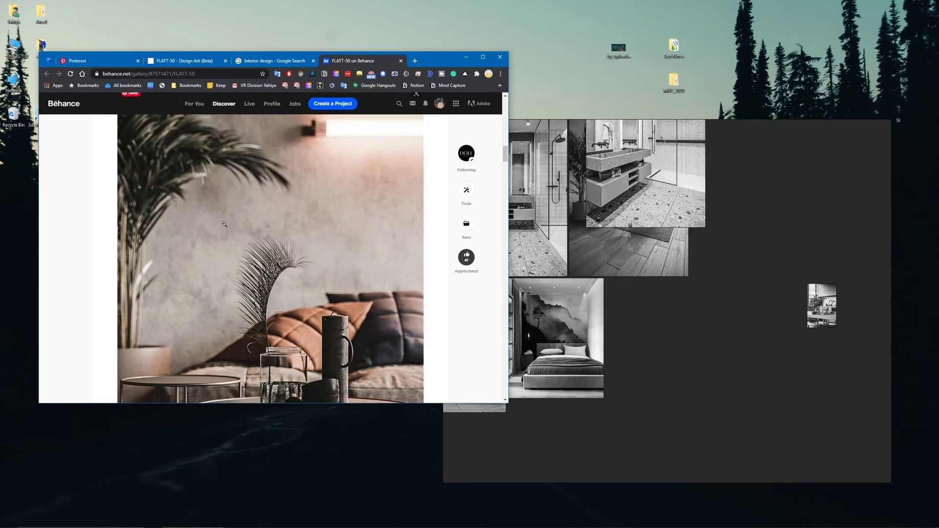
{"action": "scroll", "coordinate": [224, 224], "scroll_direction": "down", "scroll_amount": 12}
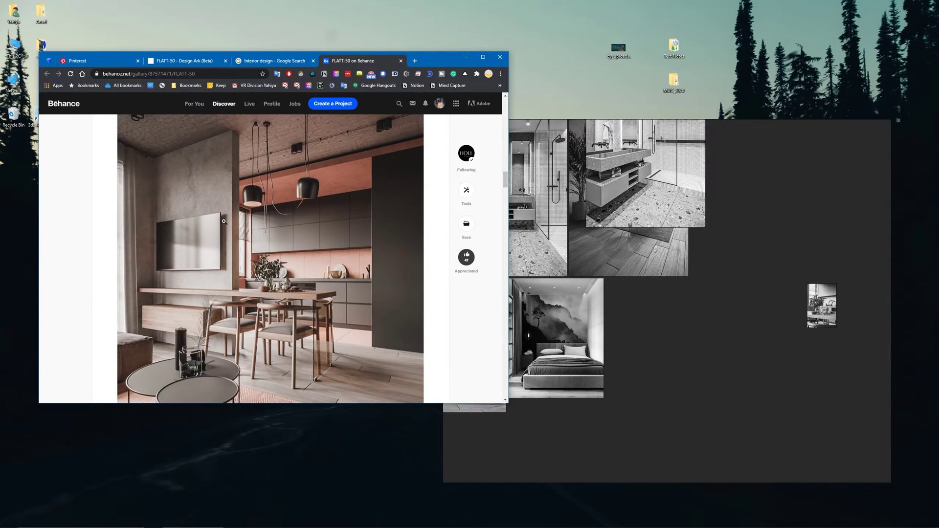
{"action": "scroll", "coordinate": [227, 223], "scroll_direction": "down", "scroll_amount": 5}
{"action": "scroll", "coordinate": [476, 201], "scroll_direction": "down", "scroll_amount": 15}
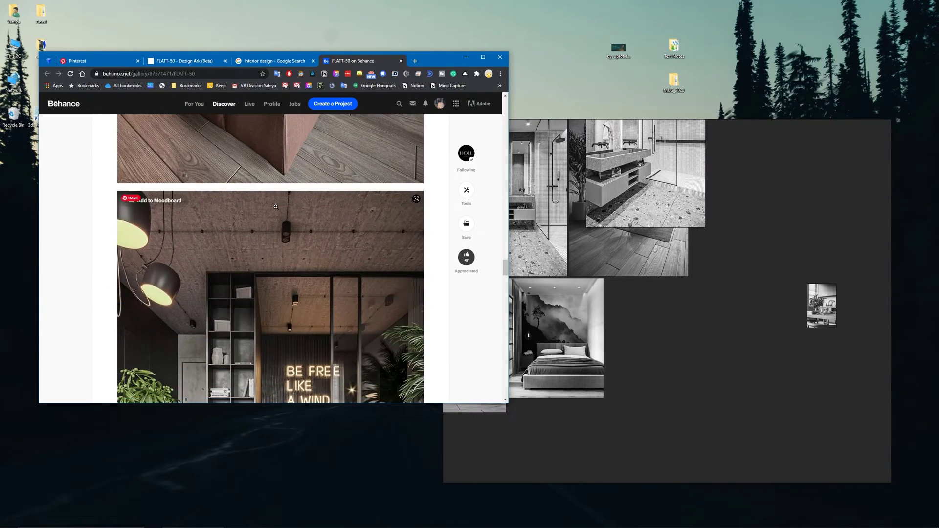
Return to the Google image results for the bedroom with the "Be free like a wind" neon sign.
{"action": "left_click", "coordinate": [270, 61]}
{"action": "scroll", "coordinate": [172, 133], "scroll_direction": "up", "scroll_amount": 2}
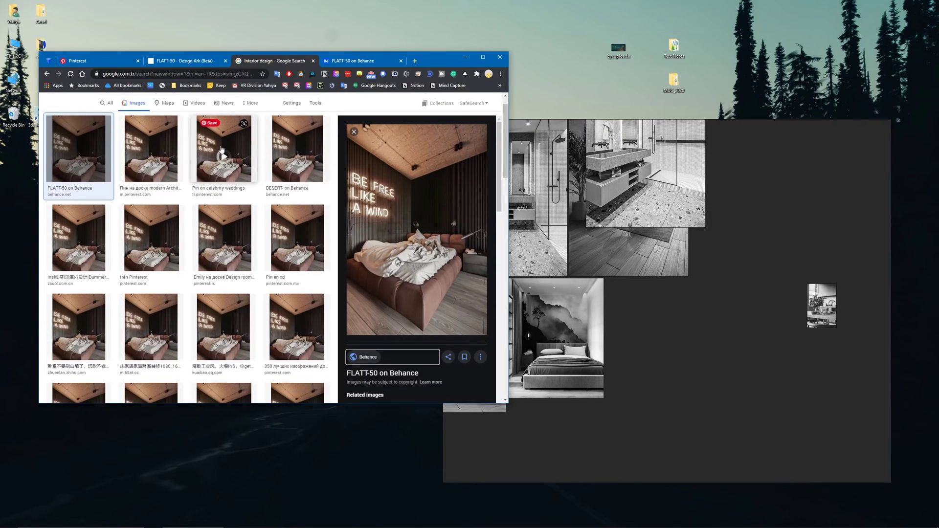